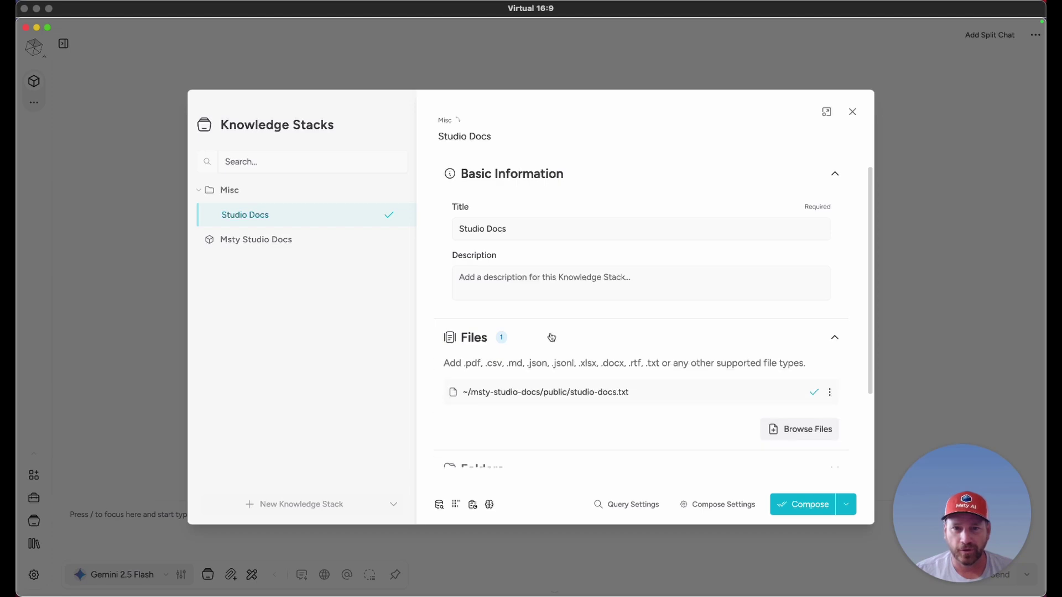
# - Add the file Pecans_Acutely_Increase_Plasma_Postprand.pdf from the KS folder to the Studio Docs knowledge stack
pyautogui.scroll(-2, 549, 337)
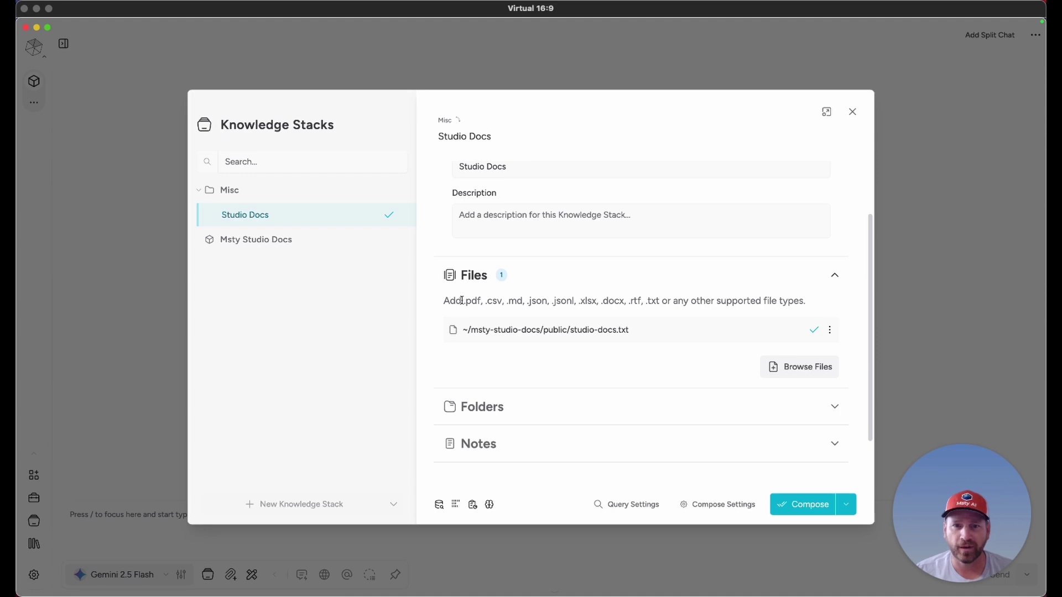
pyautogui.moveTo(461, 300); pyautogui.dragTo(660, 304)
pyautogui.click(625, 365)
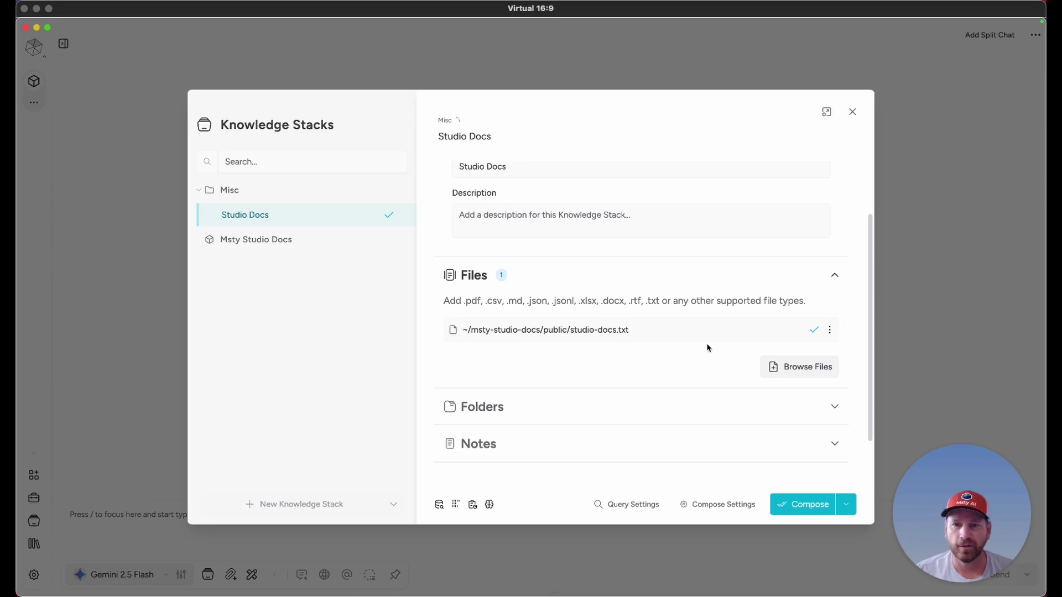
pyautogui.click(779, 365)
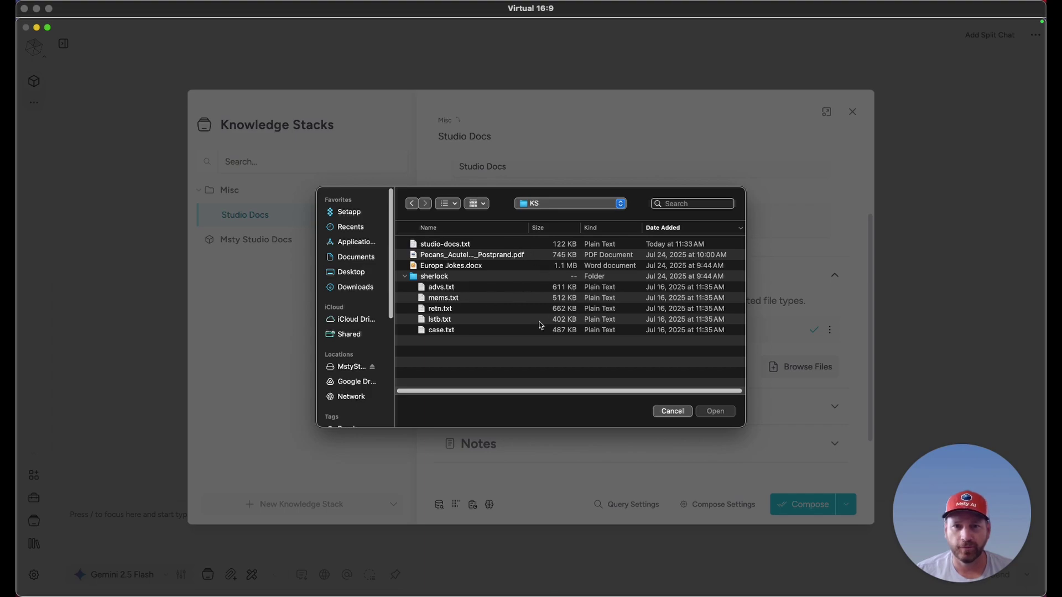
pyautogui.click(448, 256)
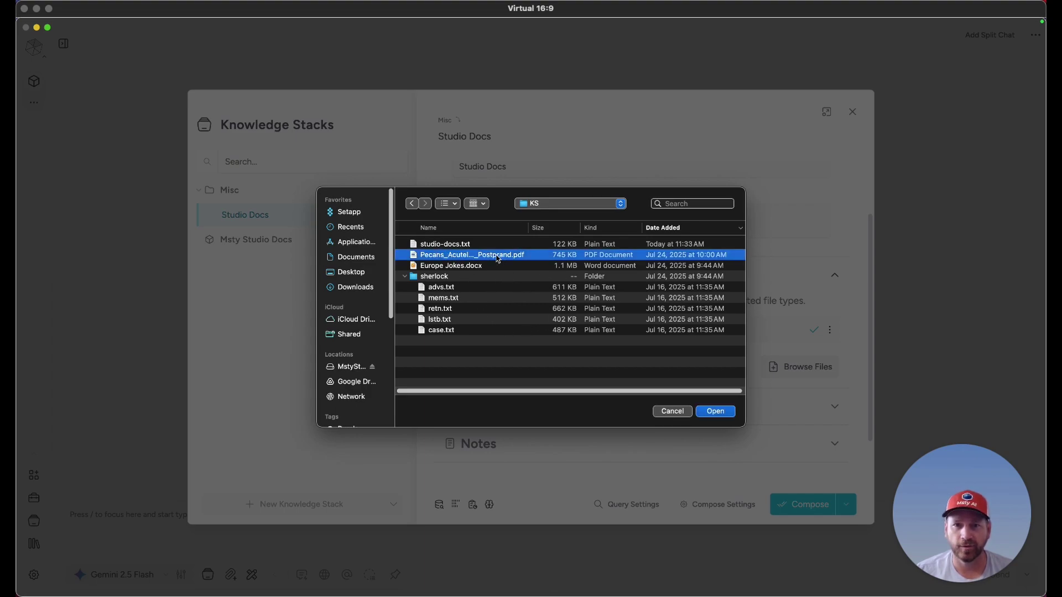
pyautogui.click(719, 411)
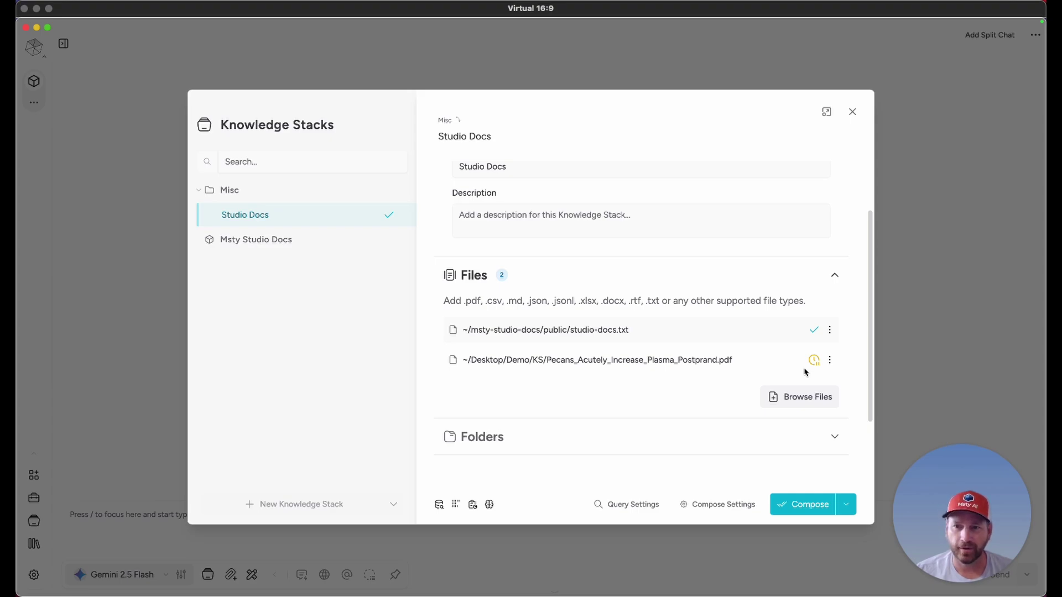
pyautogui.moveTo(814, 365)
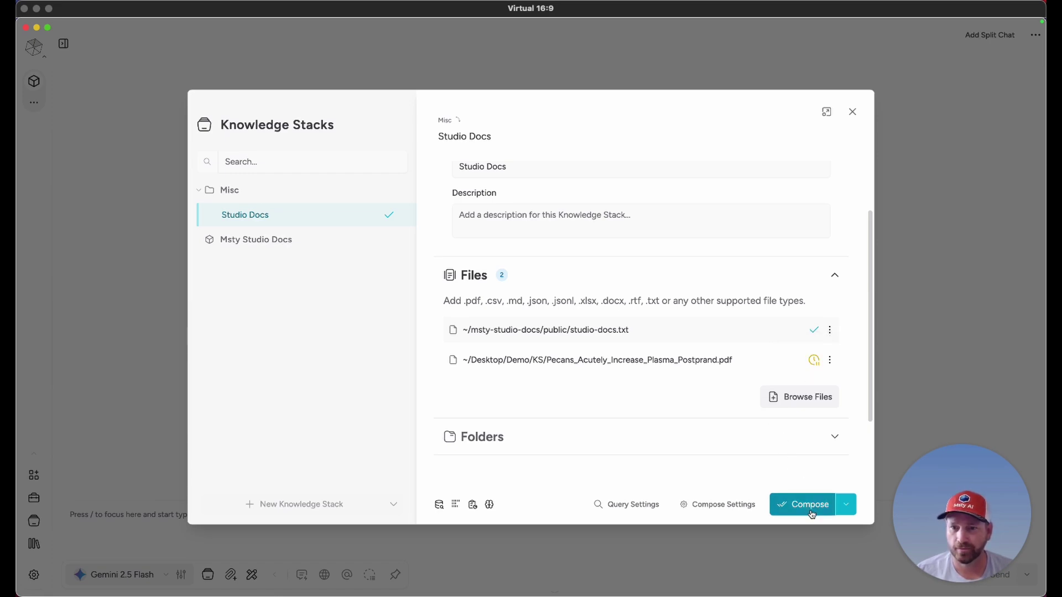
# - Set the load mode of studio-docs.txt to Dynamic Mode and apply it
pyautogui.click(830, 363)
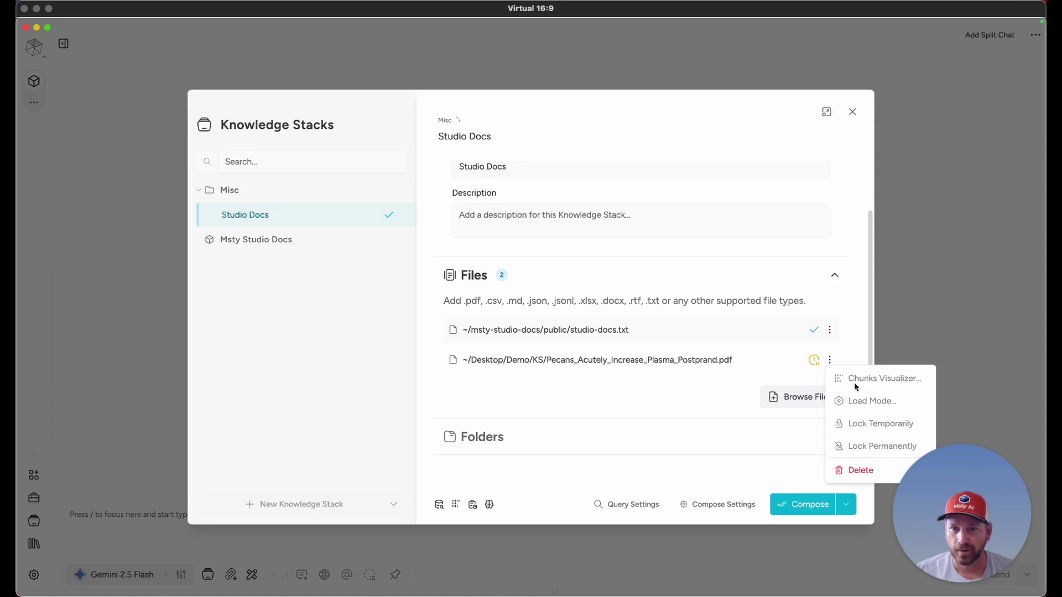
pyautogui.click(829, 332)
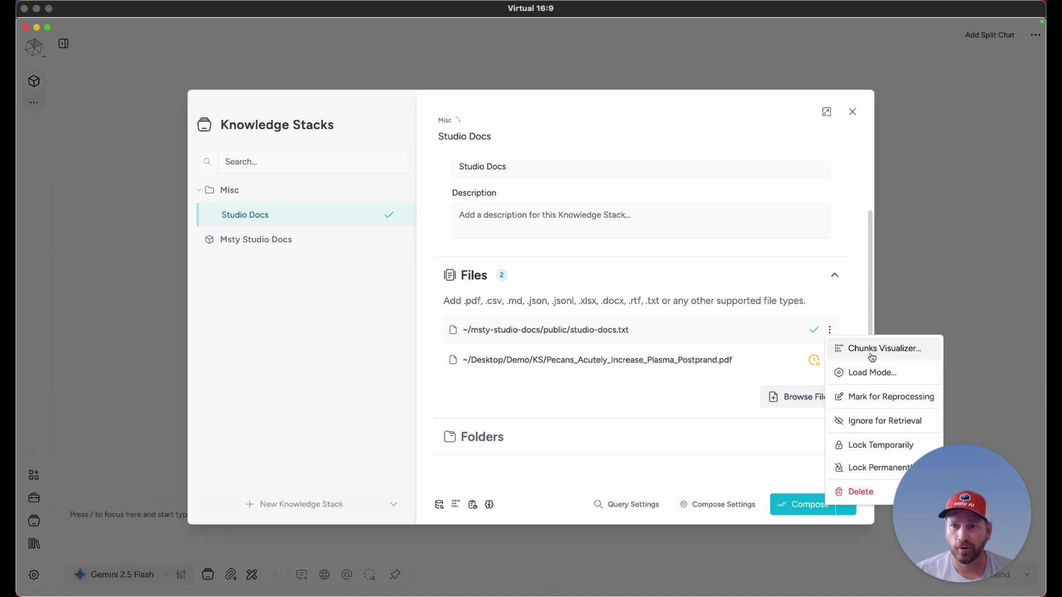
pyautogui.click(891, 376)
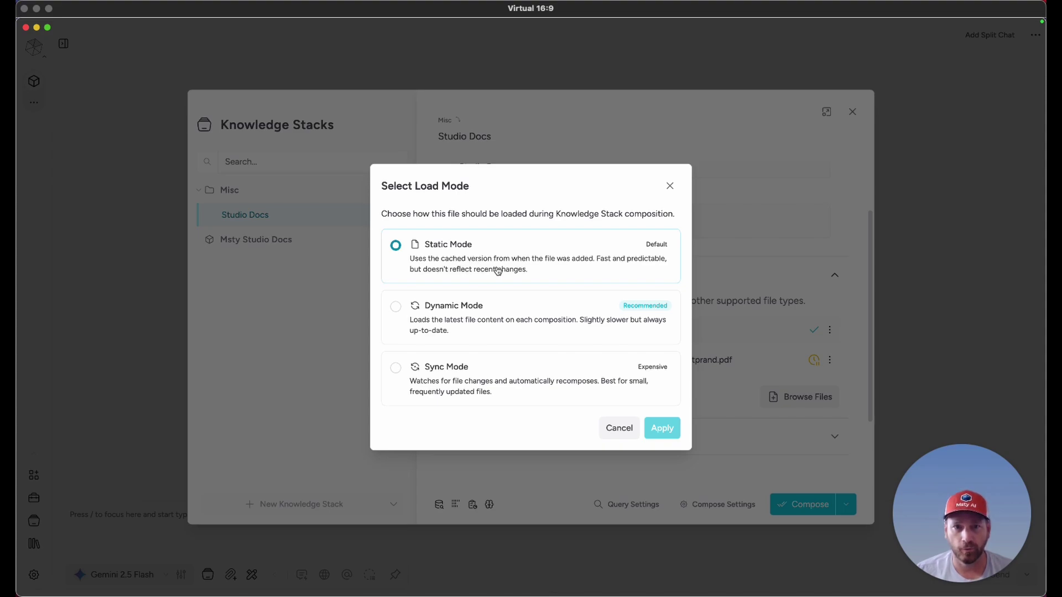
pyautogui.click(507, 310)
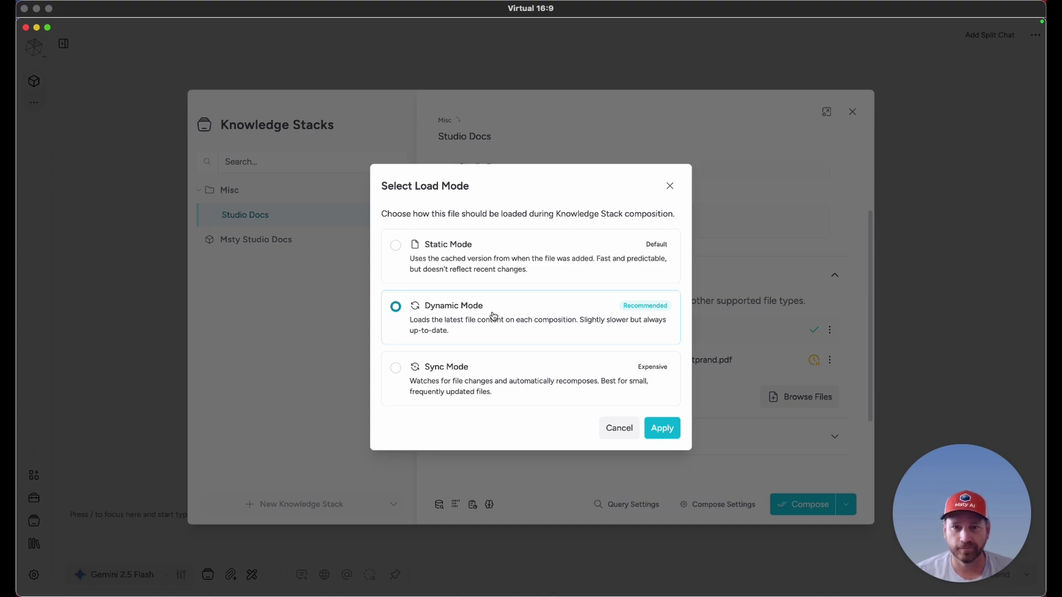
pyautogui.click(468, 379)
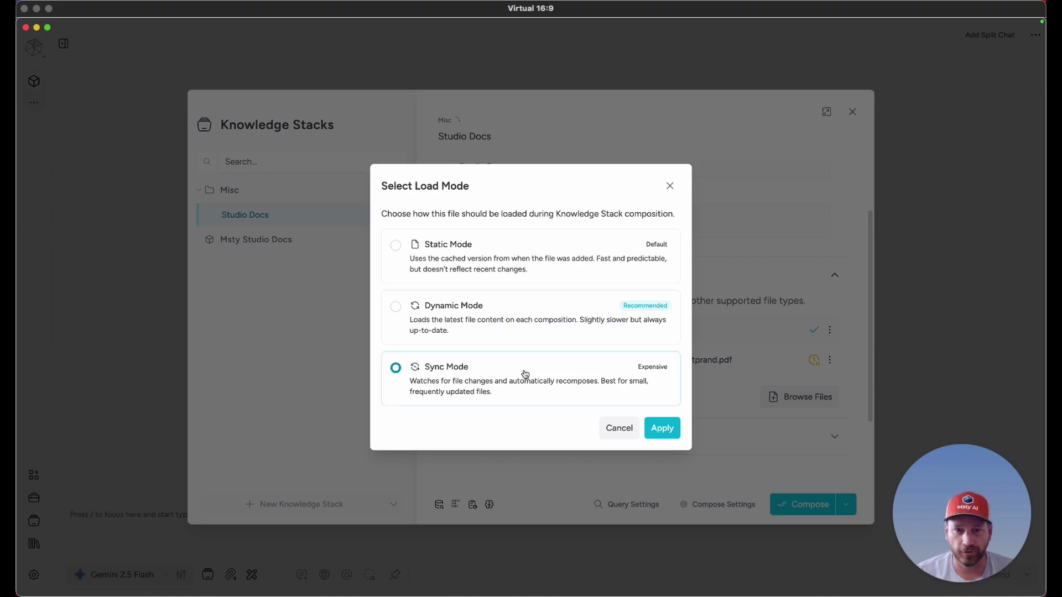
pyautogui.click(477, 320)
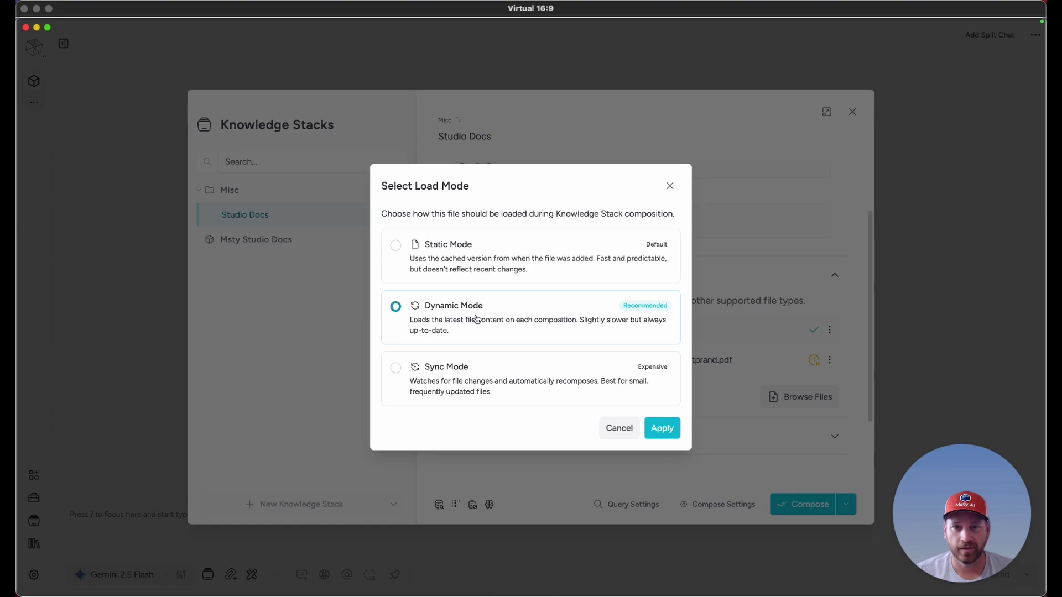
pyautogui.click(673, 435)
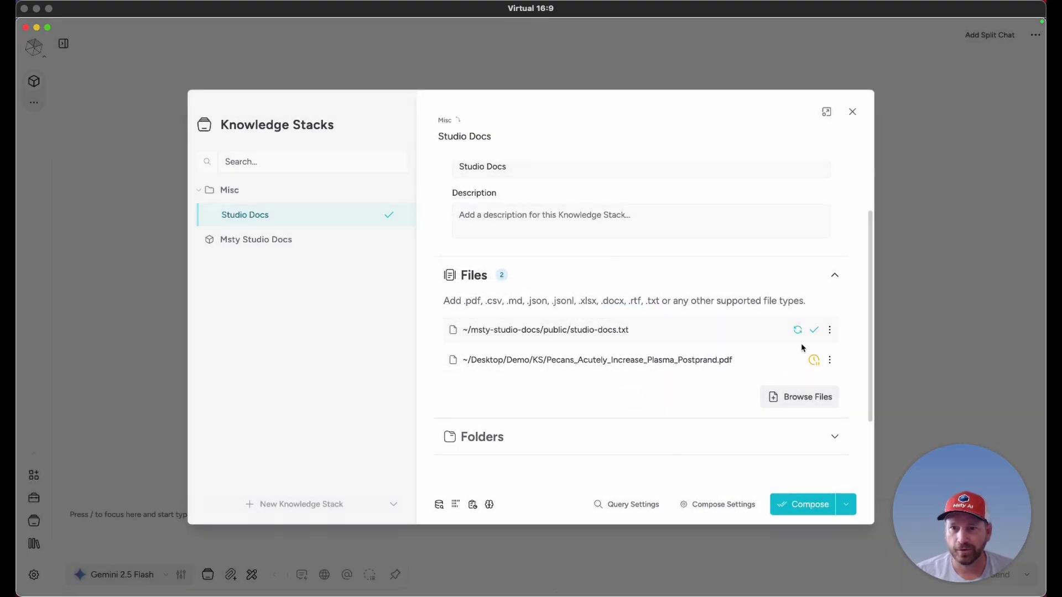
# - Mark studio-docs.txt for reprocessing and compose the Studio Docs stack with the added PDF
pyautogui.click(829, 330)
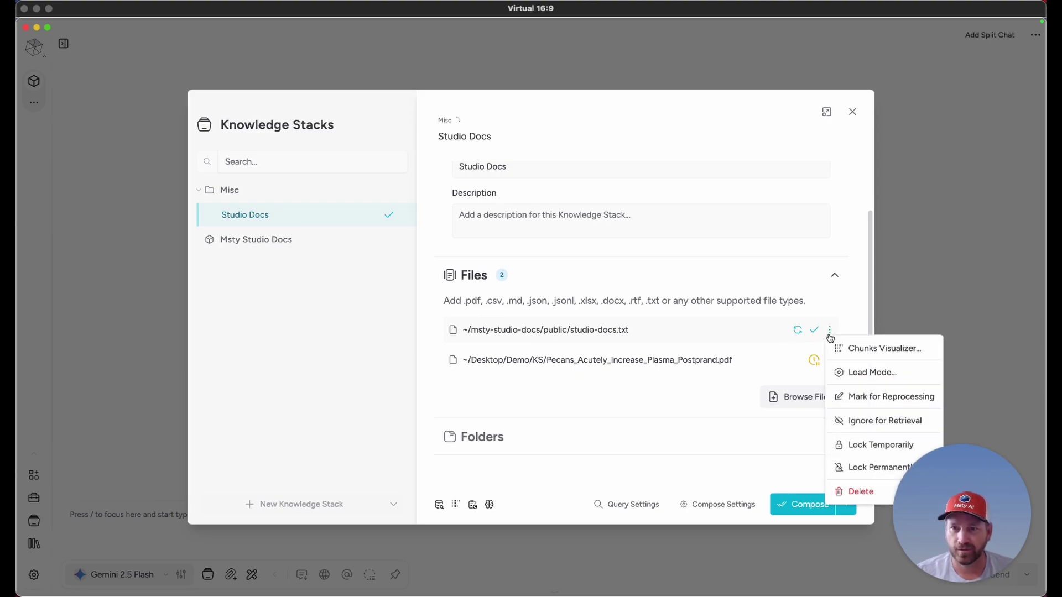
pyautogui.click(869, 403)
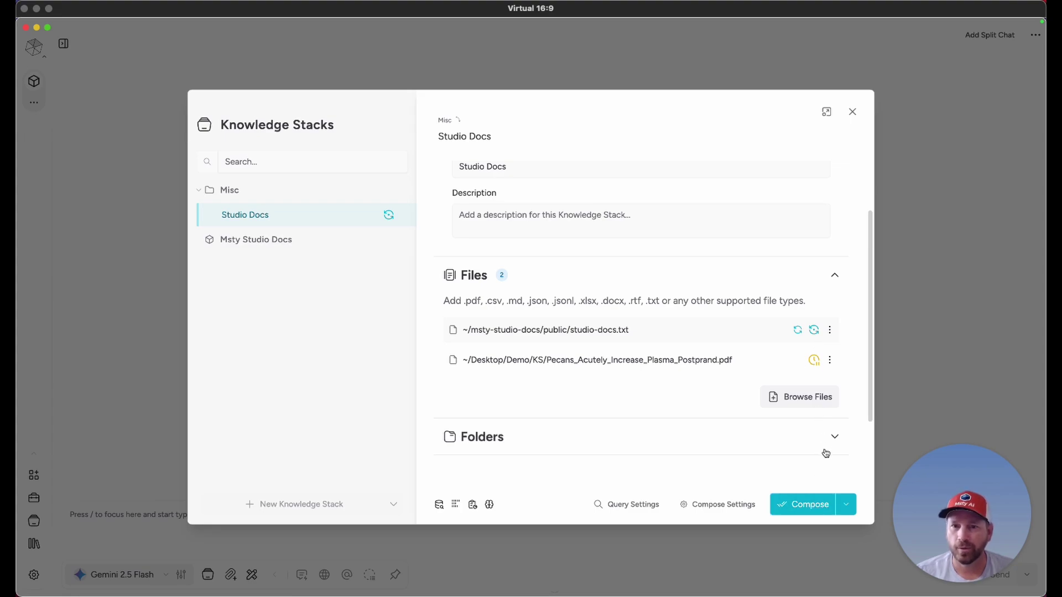
pyautogui.click(830, 329)
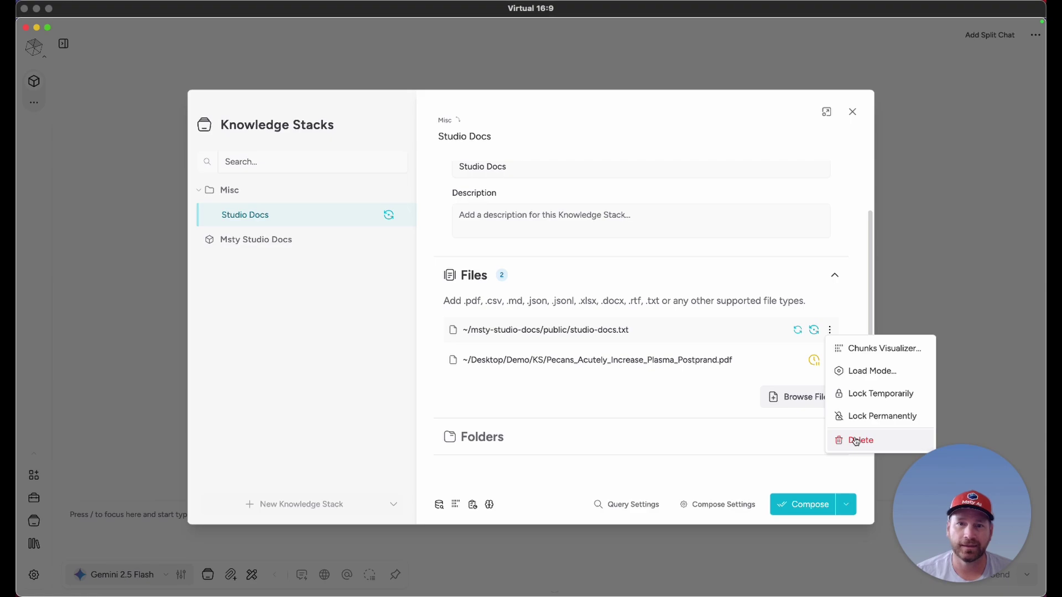
pyautogui.click(818, 354)
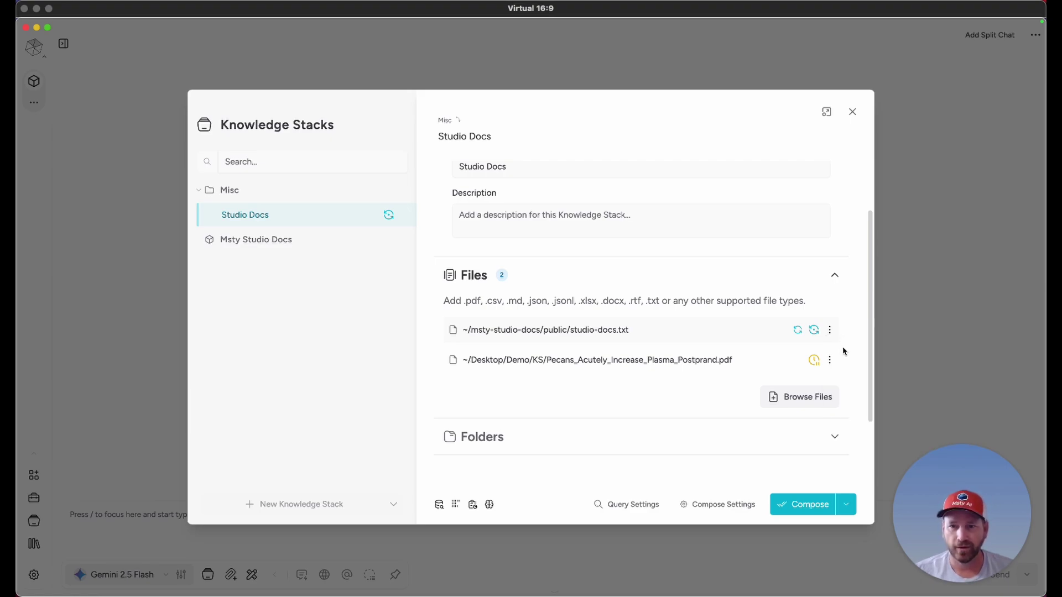
pyautogui.click(803, 504)
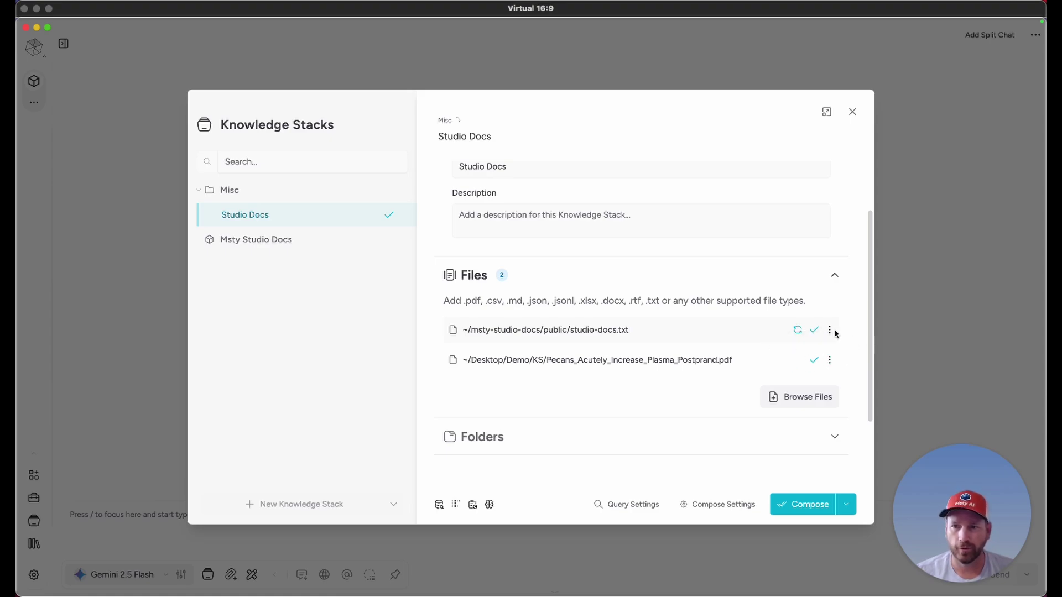
# - Mark studio-docs.txt for reprocessing once more and recompose the Studio Docs stack
pyautogui.click(831, 331)
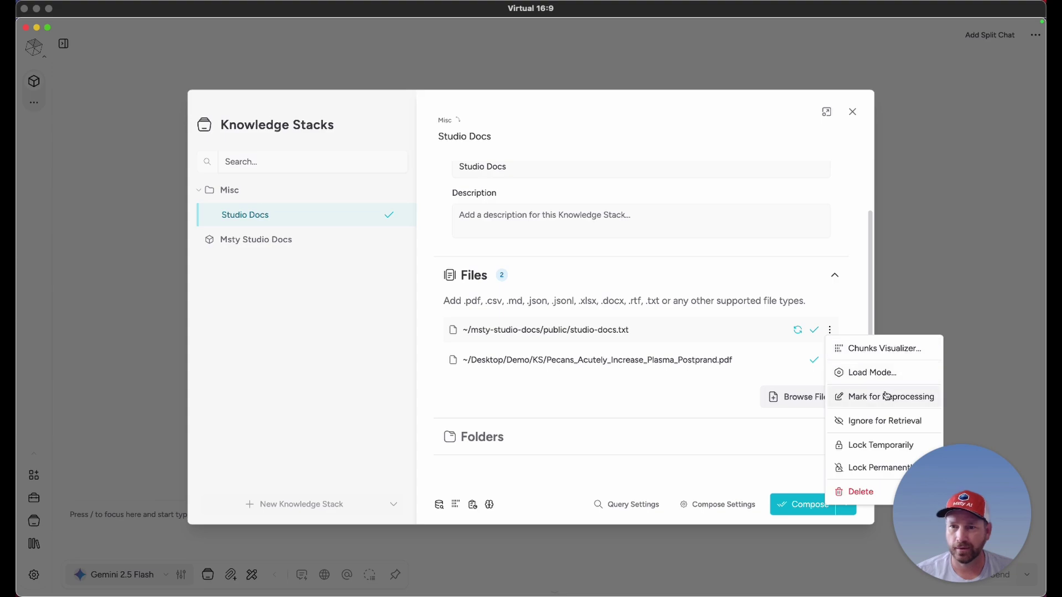
pyautogui.click(858, 396)
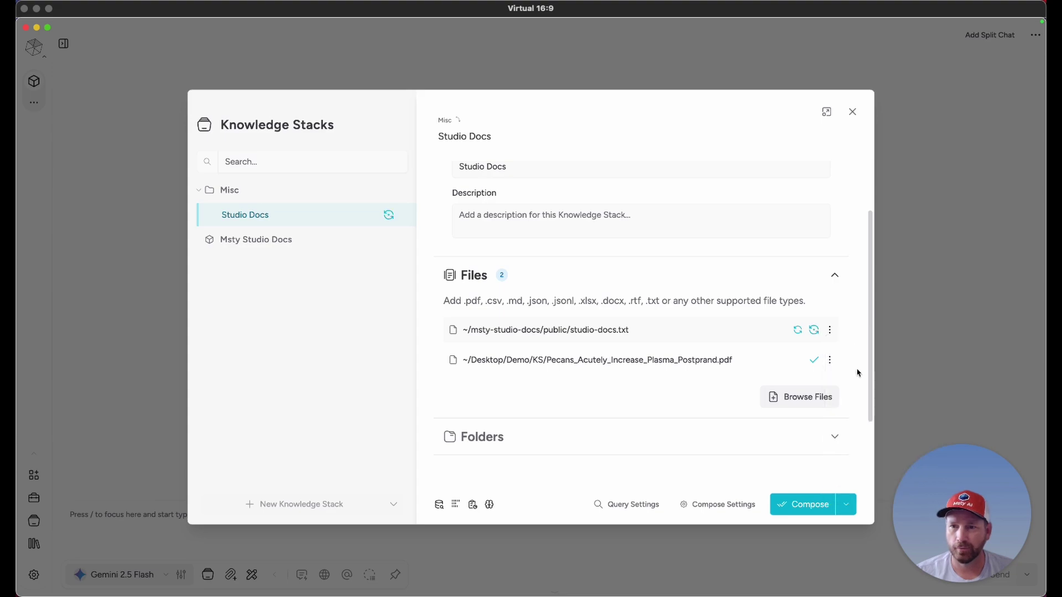
pyautogui.click(809, 504)
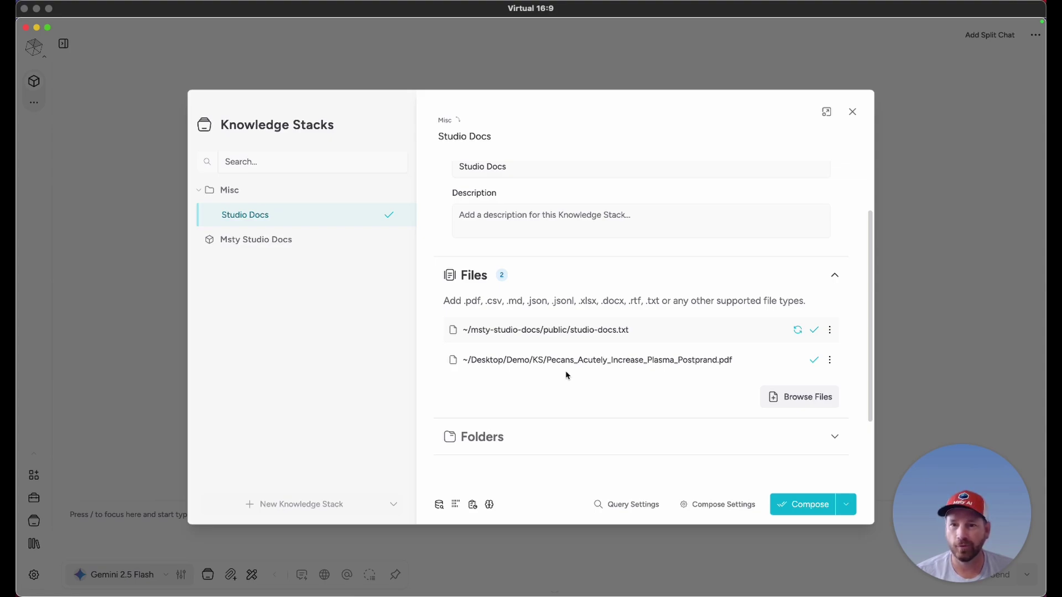
# - Add the sherlock folder from the KS directory to the Folders section of the Studio Docs stack
pyautogui.scroll(-1, 608, 381)
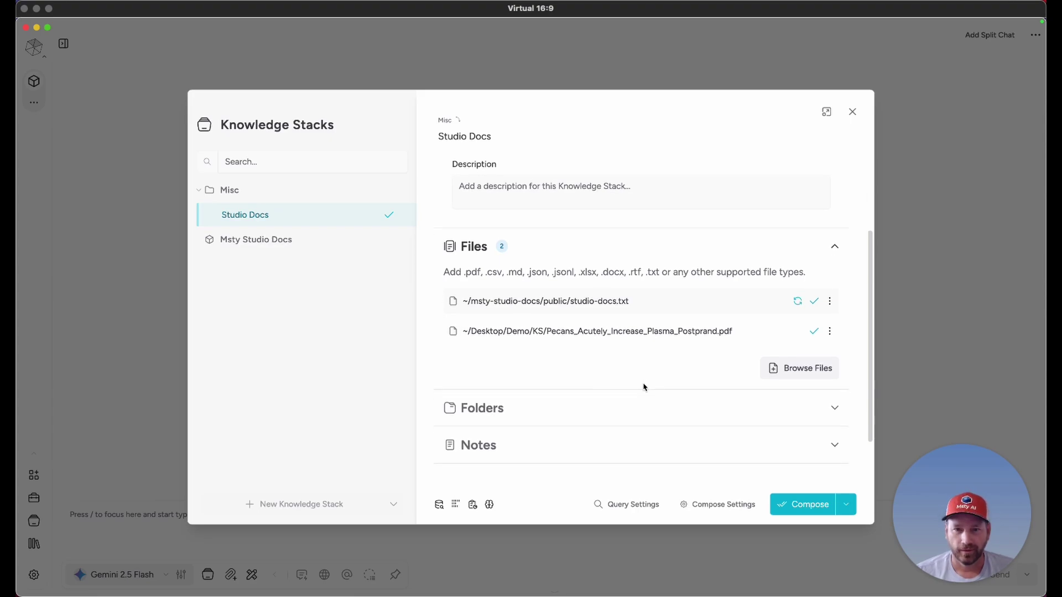
pyautogui.scroll(-1, 586, 393)
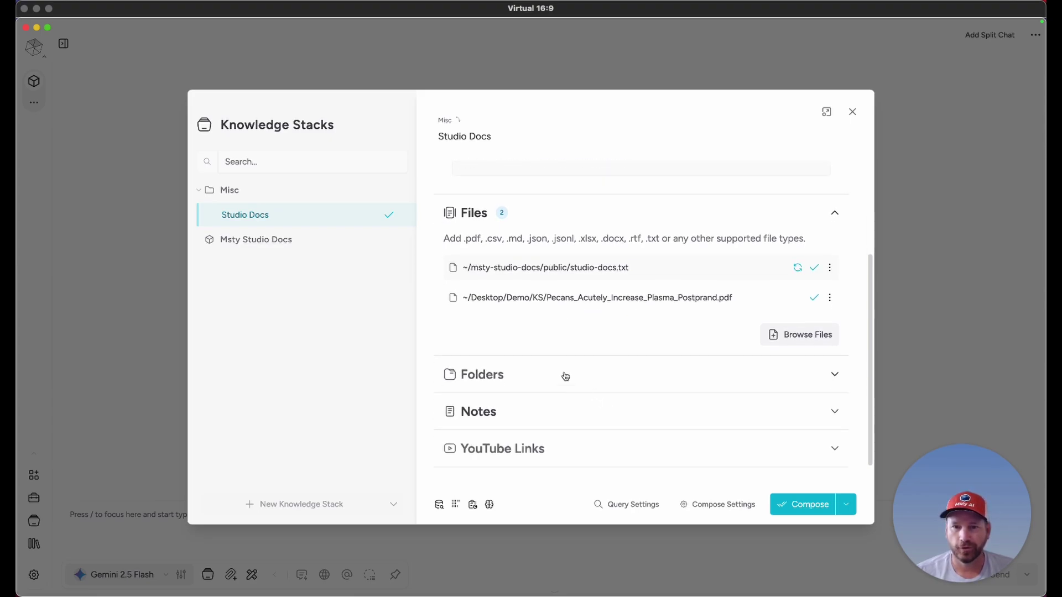
pyautogui.click(555, 371)
pyautogui.scroll(-2, 561, 371)
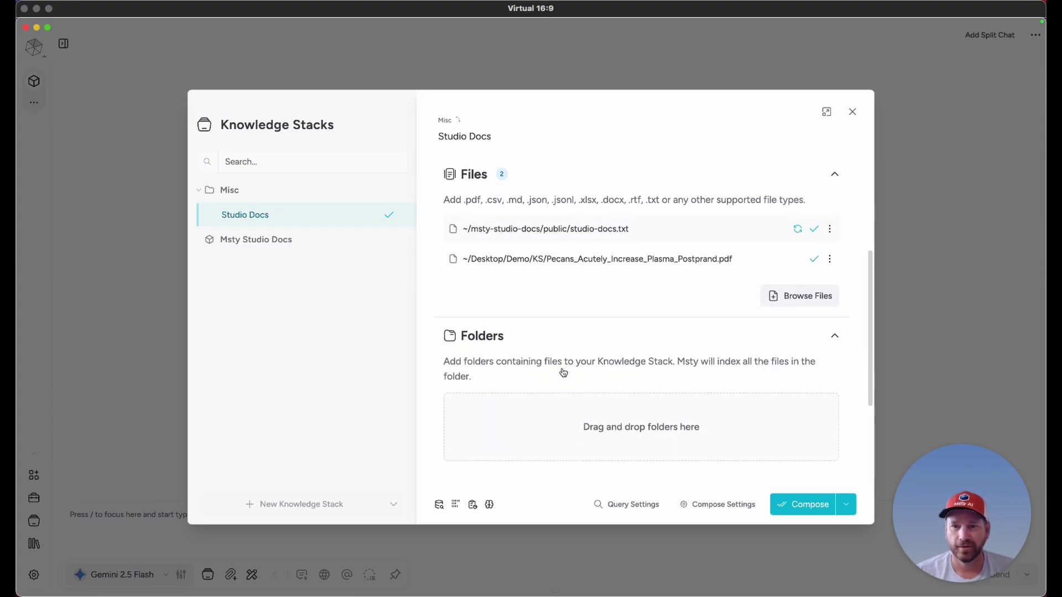
pyautogui.scroll(-2, 602, 381)
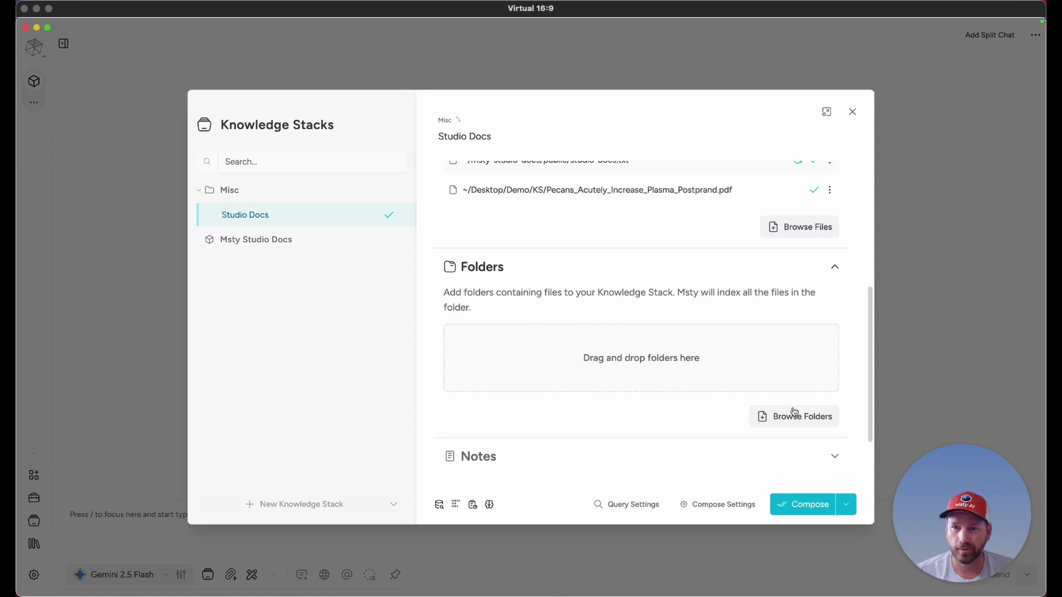
pyautogui.click(805, 420)
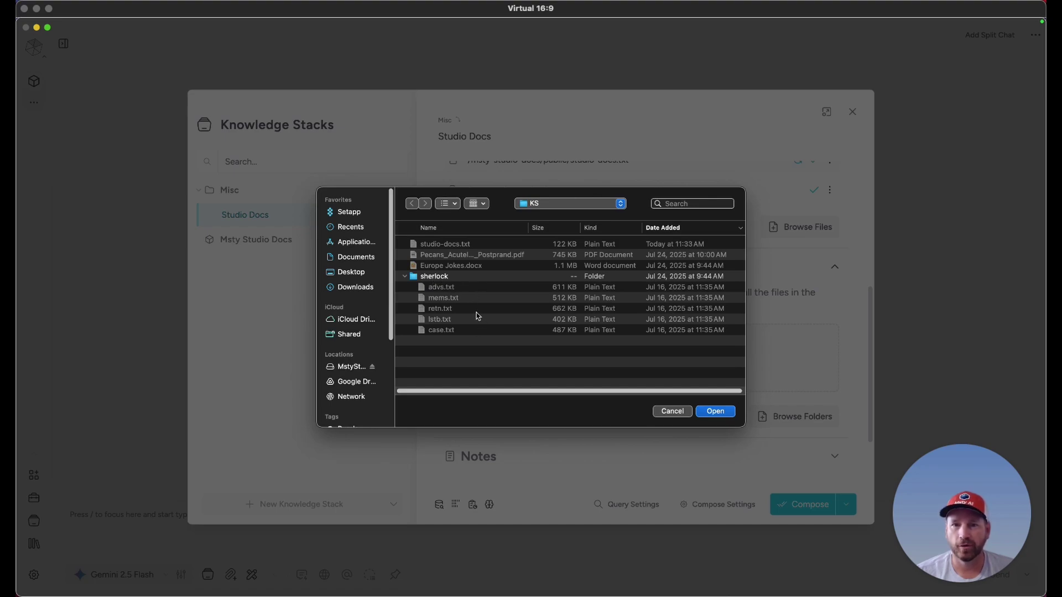
pyautogui.doubleClick(430, 278)
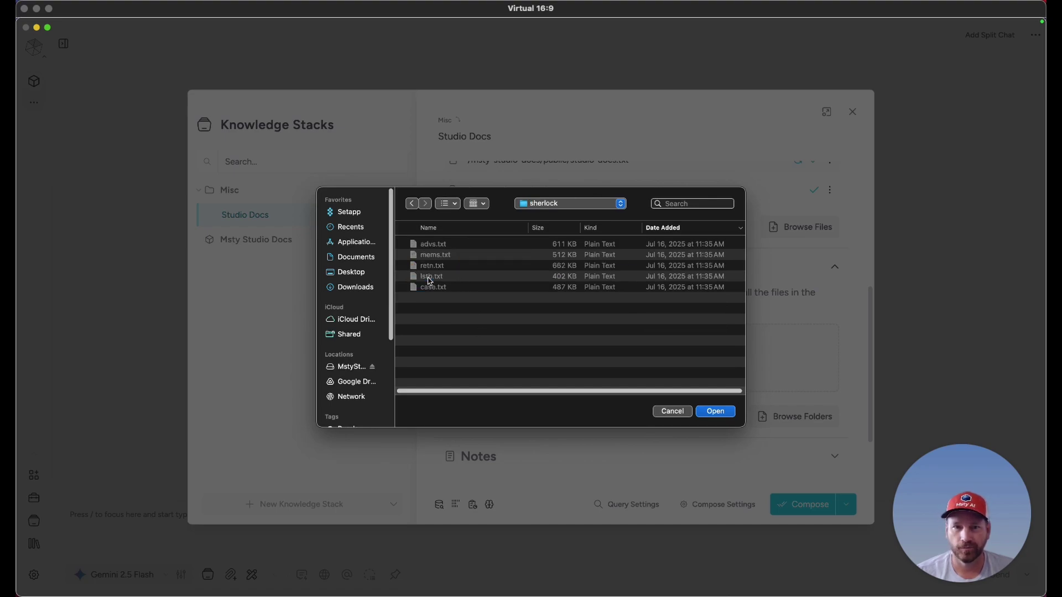
pyautogui.click(713, 412)
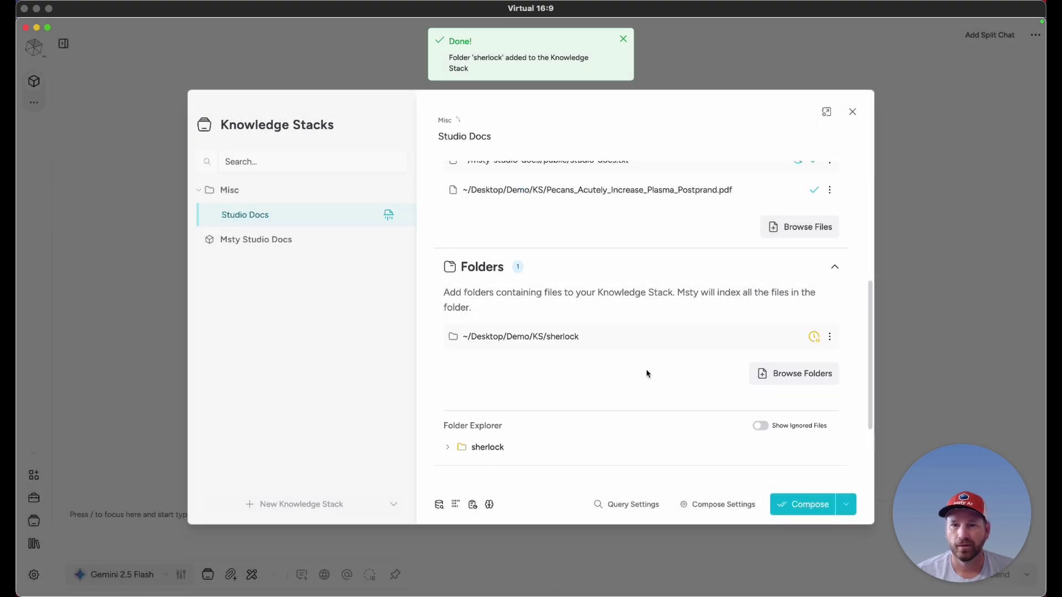
# - Expand the sherlock folder in the Folder Explorer and turn on Show Ignored Files
pyautogui.scroll(-2, 647, 374)
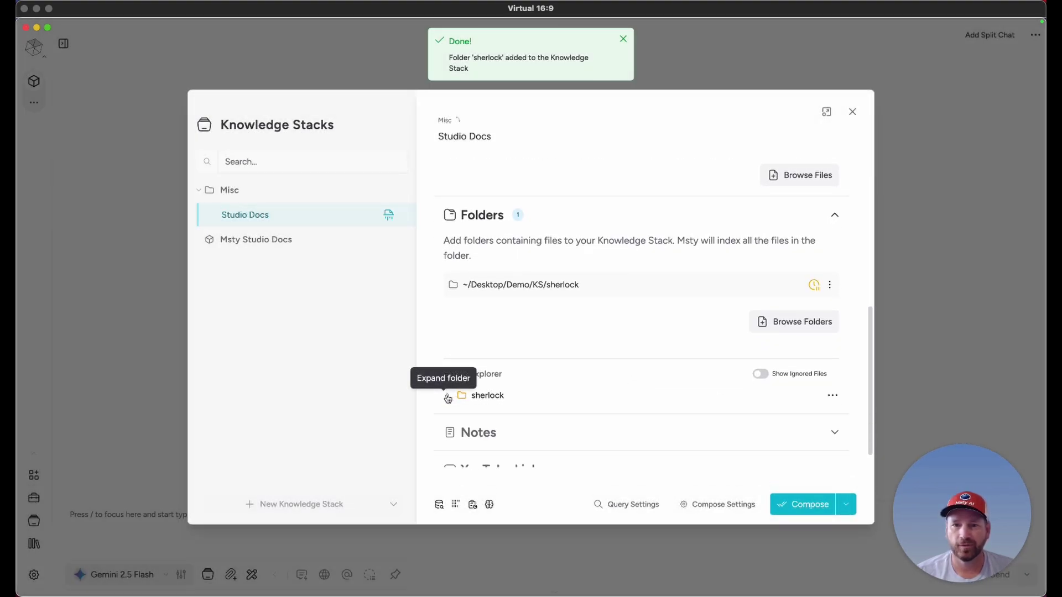
pyautogui.click(446, 394)
pyautogui.scroll(-2, 511, 405)
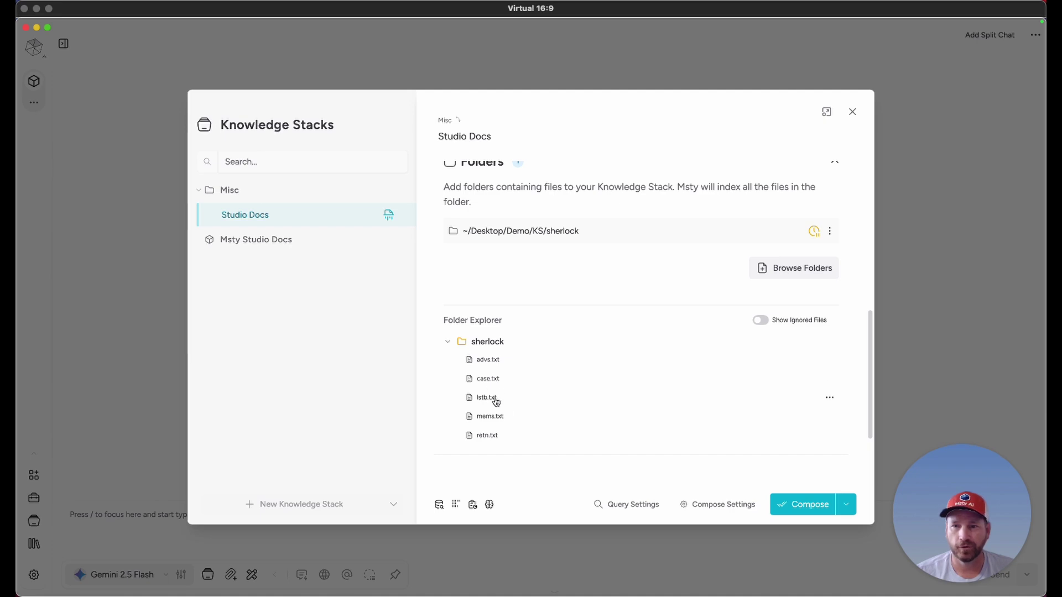
pyautogui.scroll(-1, 495, 415)
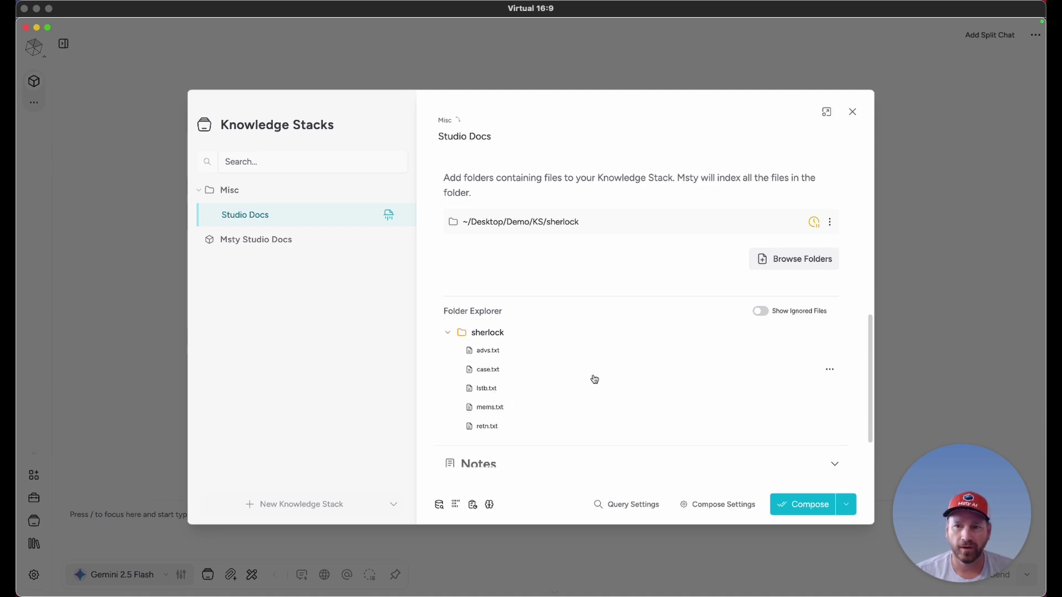
pyautogui.click(760, 311)
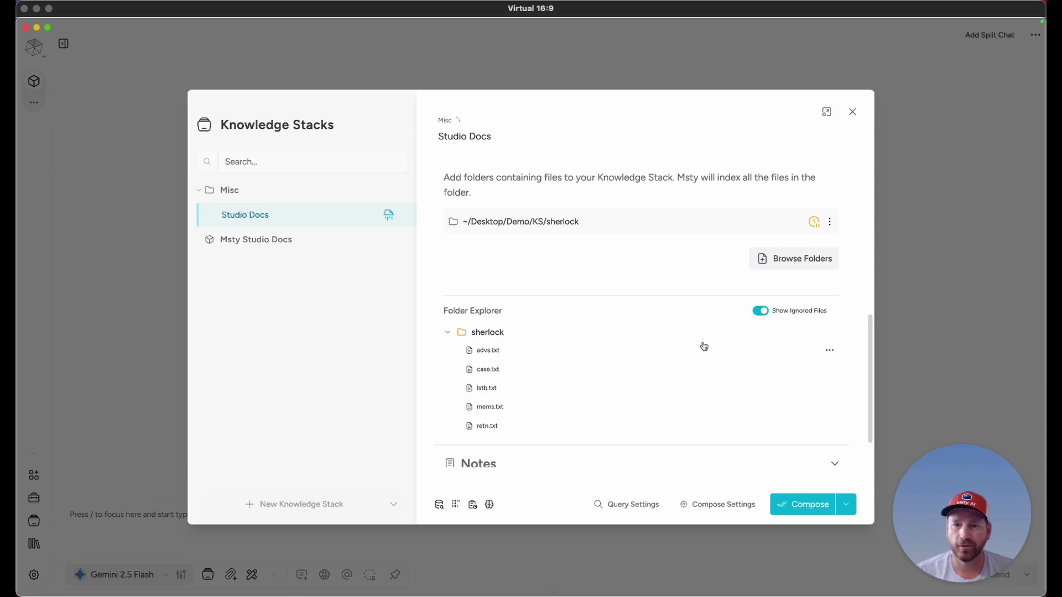
pyautogui.scroll(-1, 704, 346)
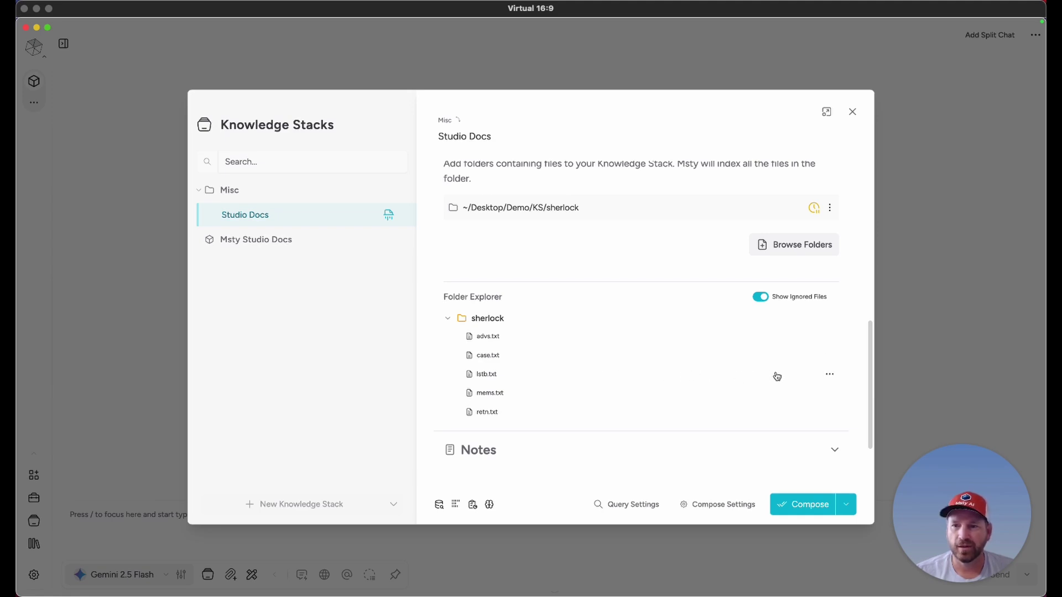
# - Check the file actions for lstb.txt and compose the Studio Docs stack with the sherlock folder
pyautogui.click(828, 376)
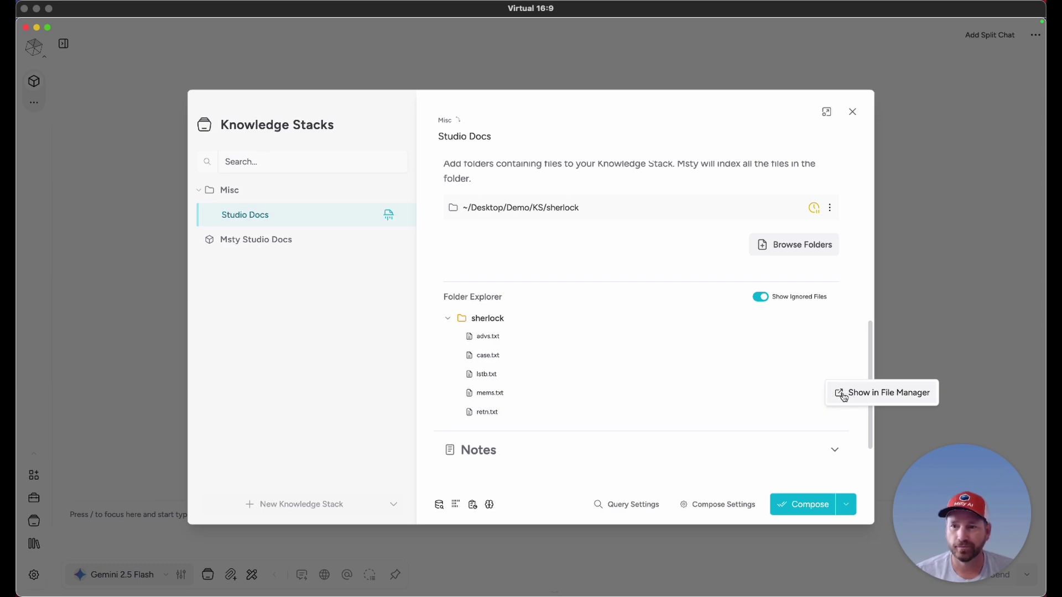
pyautogui.click(846, 396)
pyautogui.click(805, 504)
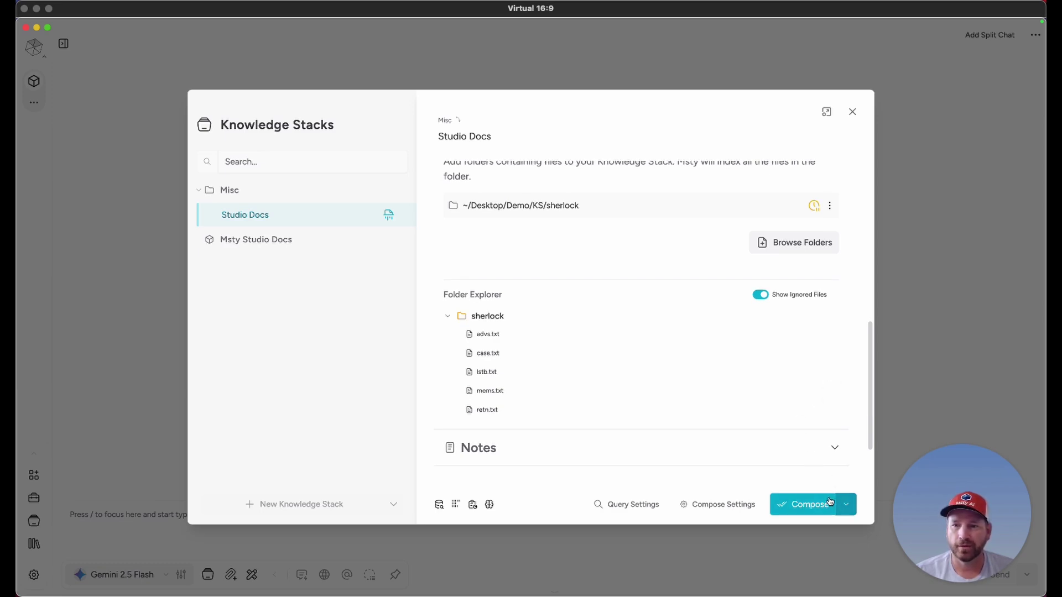
# - Check the processing status of the listed files and the sherlock folder while the Studio Docs stack composes
pyautogui.scroll(4, 813, 371)
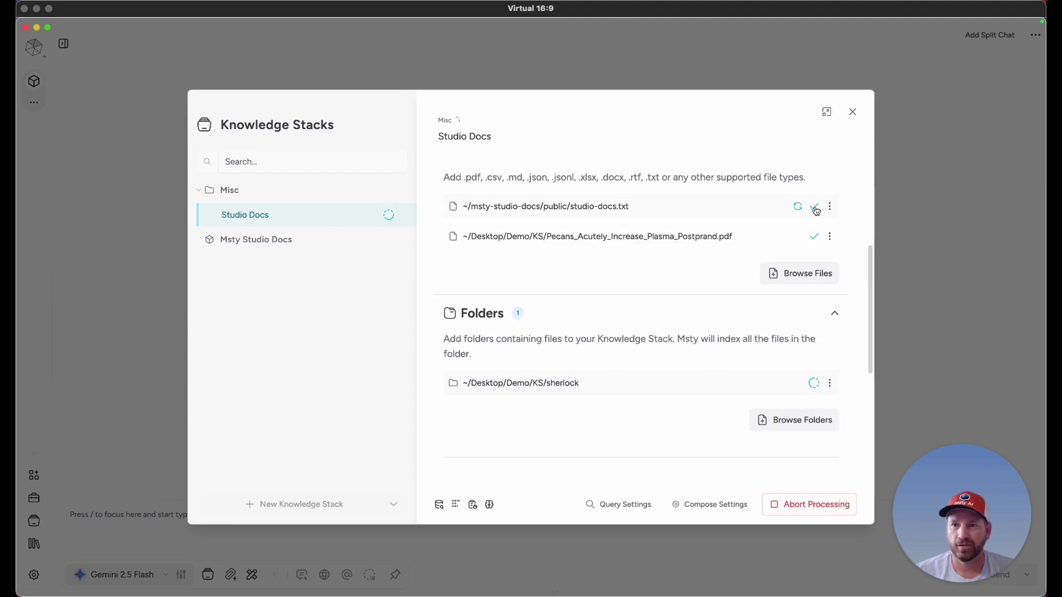
pyautogui.scroll(-2, 812, 238)
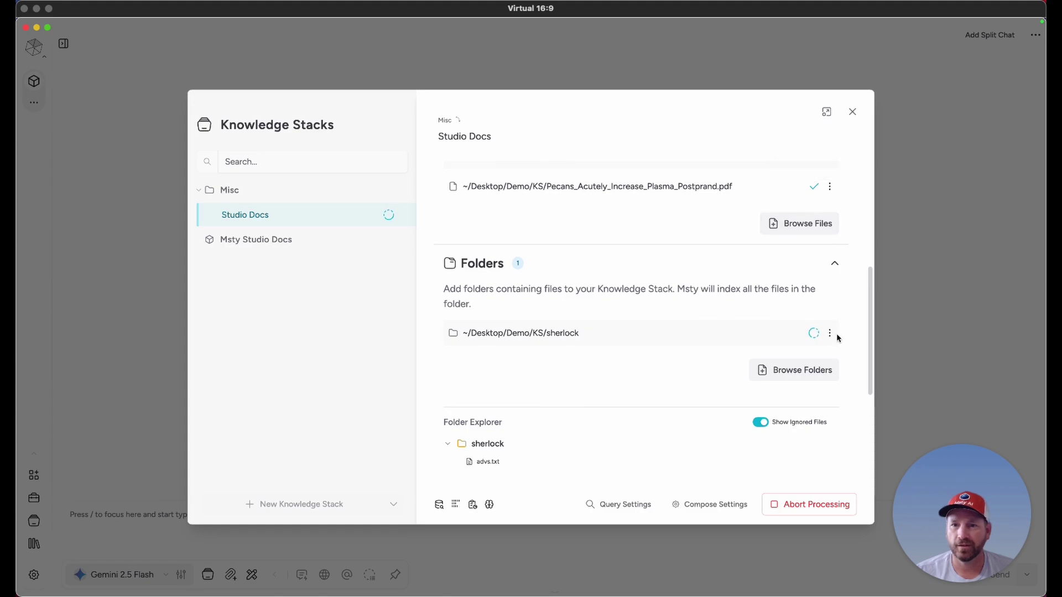
pyautogui.scroll(-2, 625, 332)
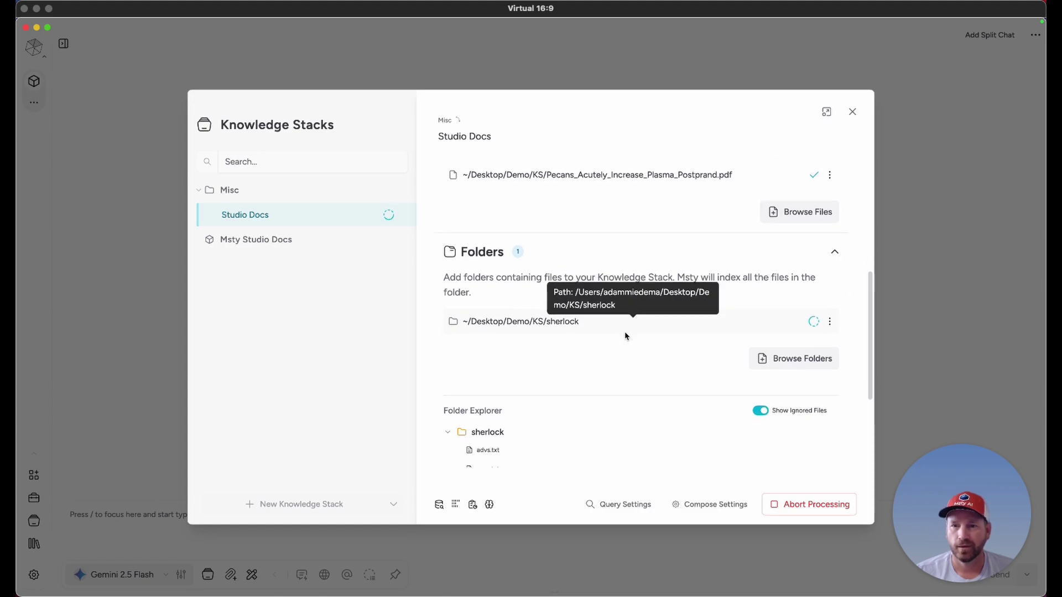
pyautogui.scroll(-3, 785, 319)
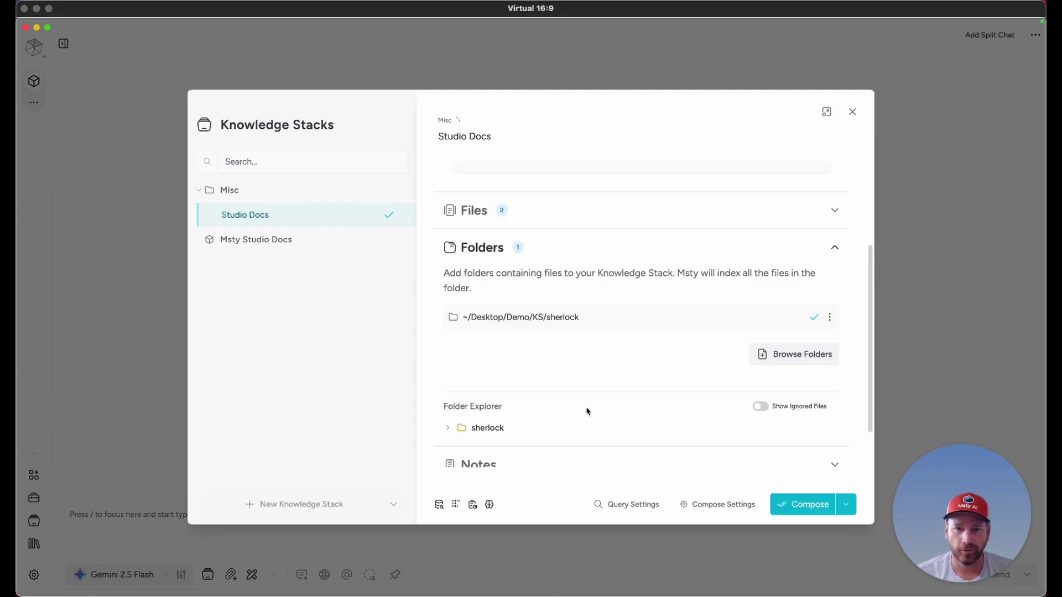
# - Open the Chunks Visualizer for the Studio Docs stack and review the chunks of Pecans_Acutely_Increase_Plasma_Postprand.pdf
pyautogui.click(455, 505)
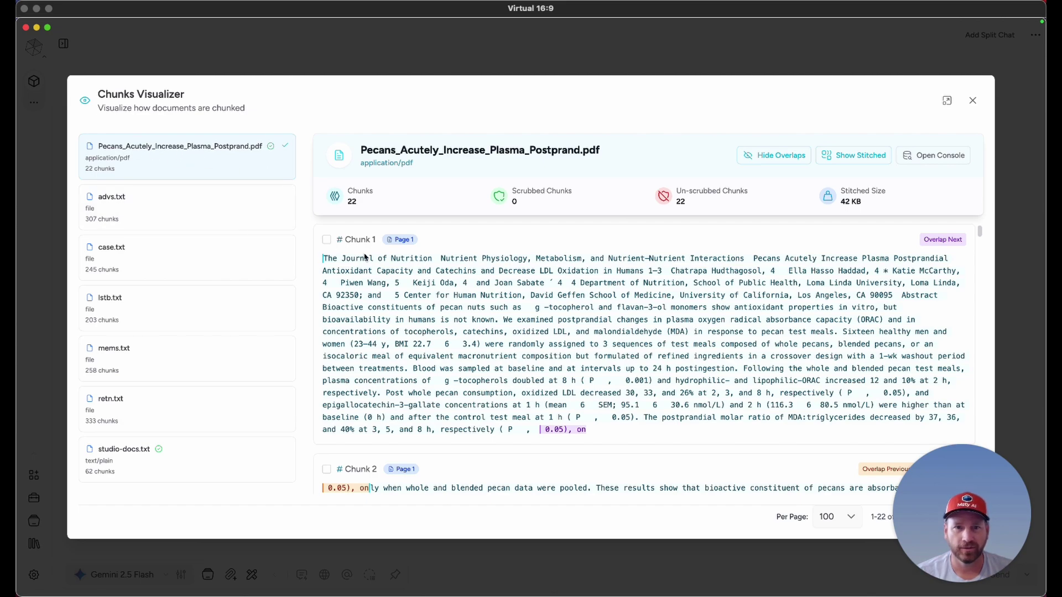
pyautogui.scroll(-1, 368, 259)
pyautogui.scroll(-10, 373, 279)
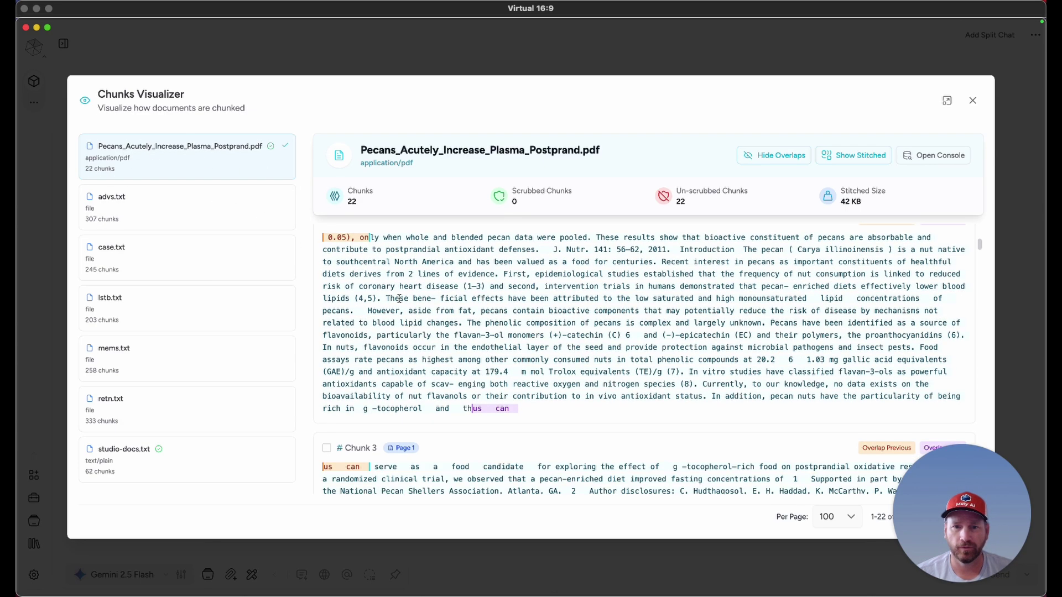
# - Examine the chunks of advs.txt and their overlaps through Chunk 5, and close the Chunks Visualizer
pyautogui.click(191, 218)
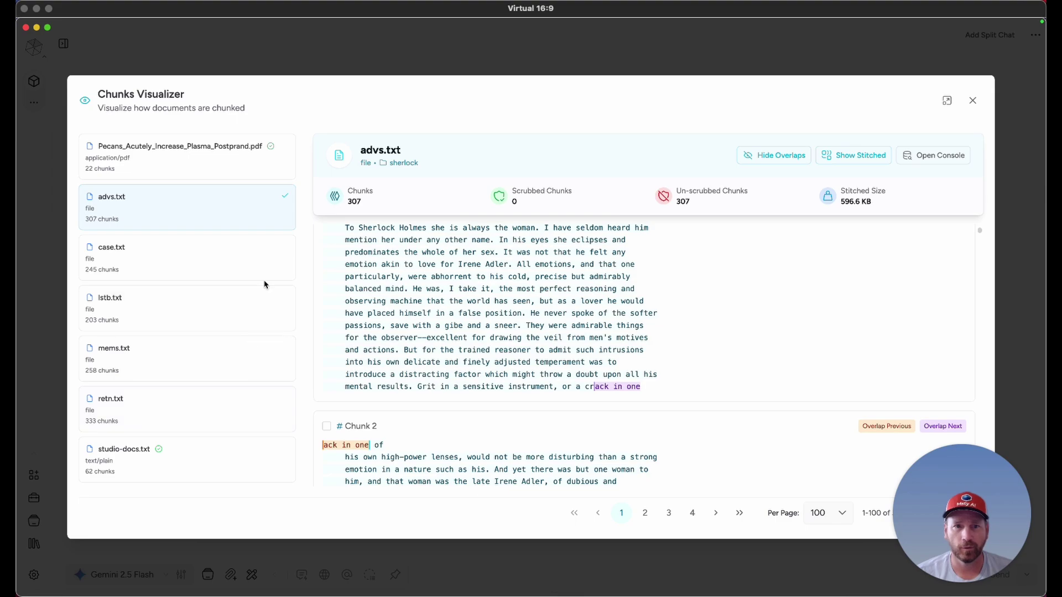
pyautogui.scroll(-10, 383, 268)
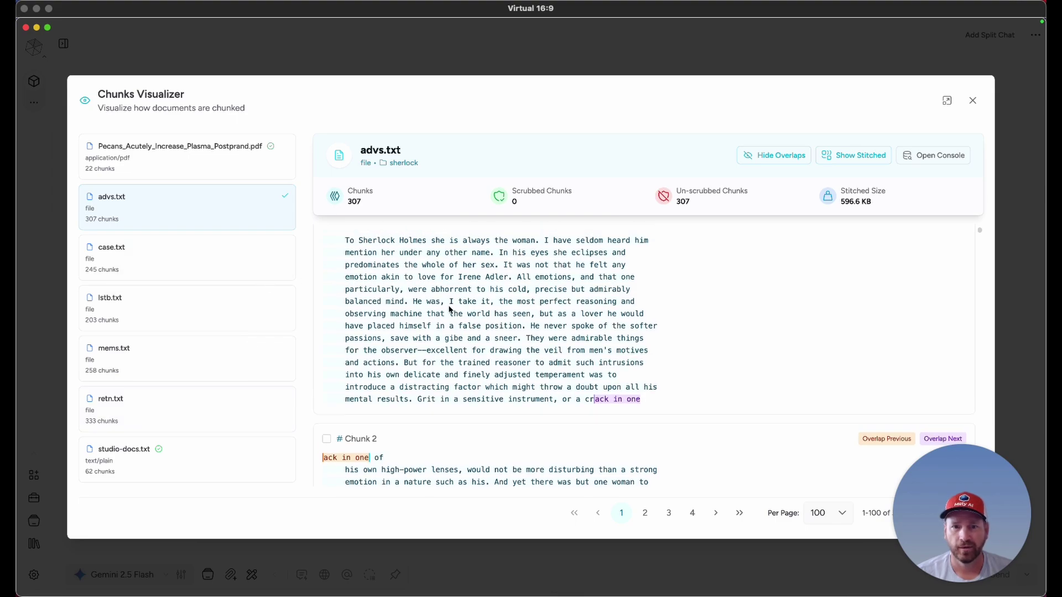
pyautogui.scroll(-15, 449, 309)
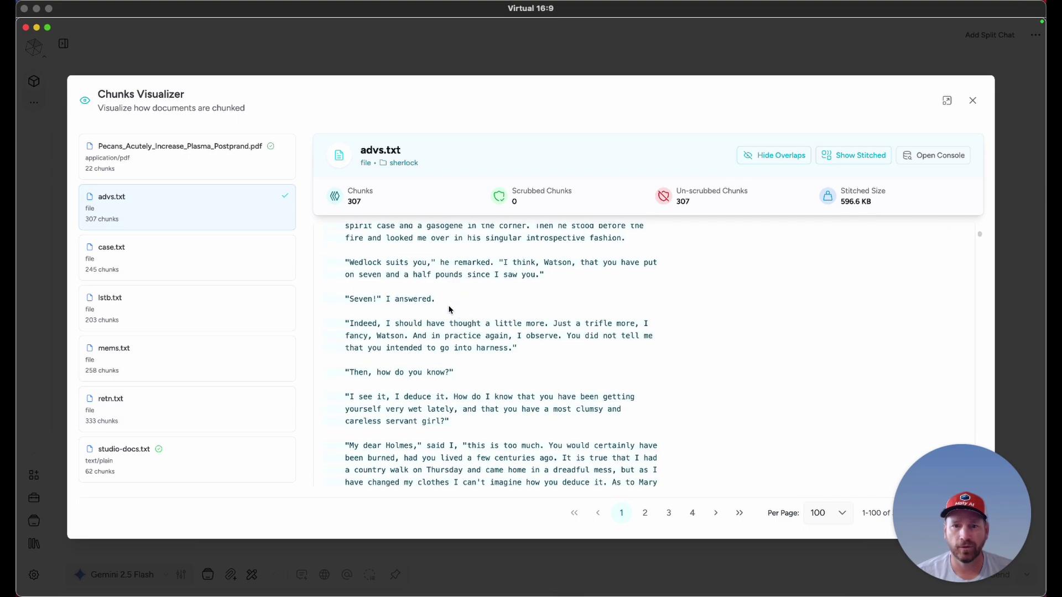
pyautogui.scroll(-1, 449, 310)
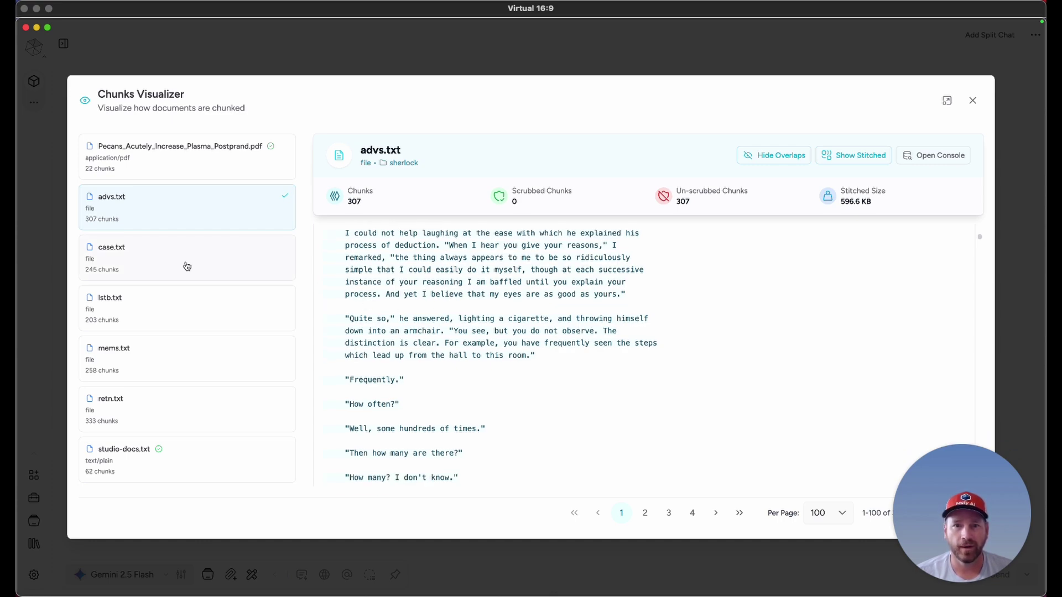
pyautogui.scroll(-5, 524, 297)
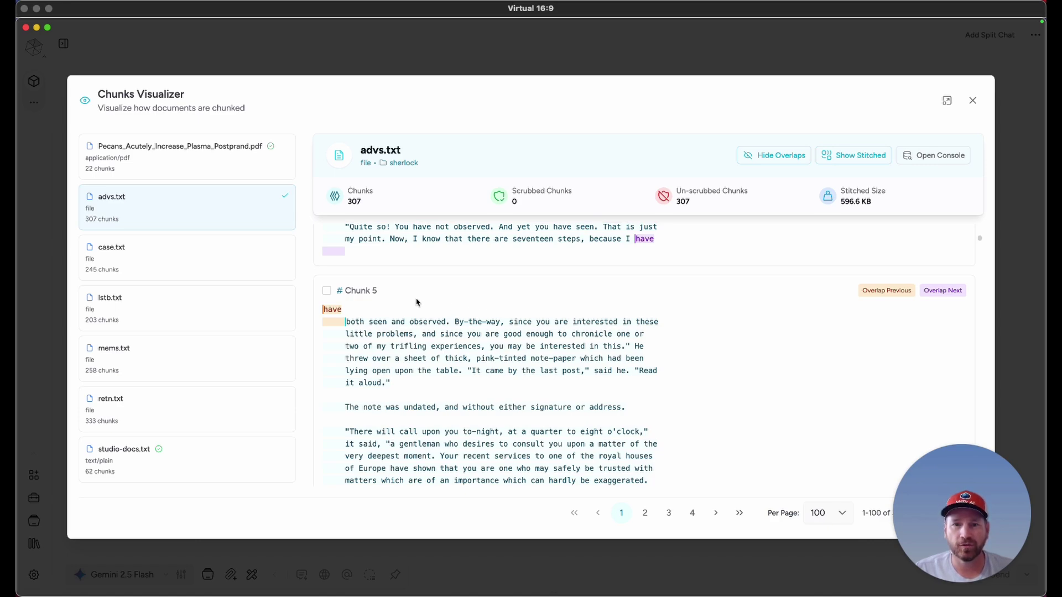
pyautogui.scroll(-1, 418, 304)
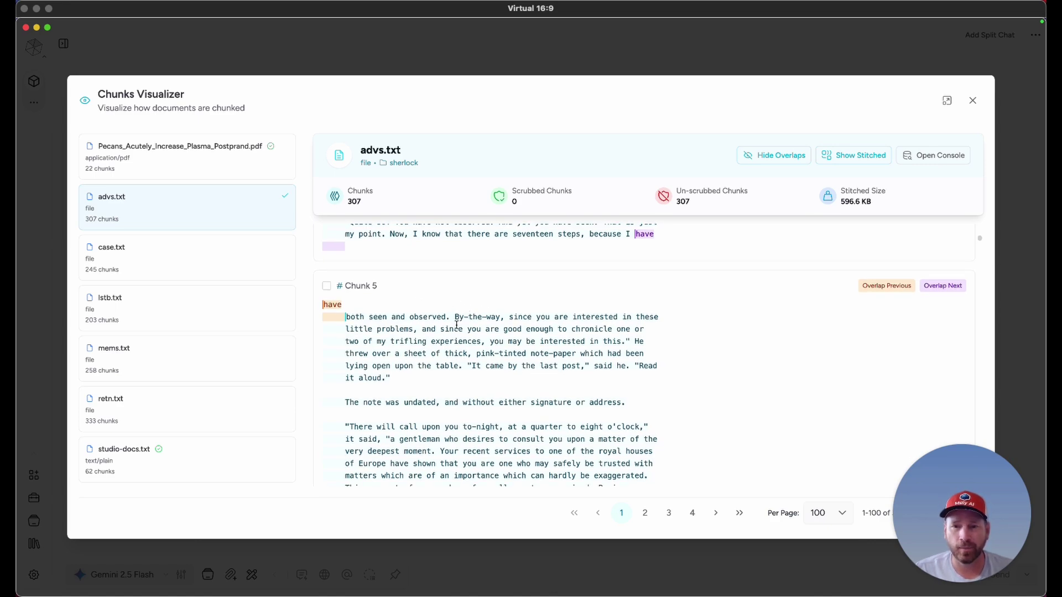
pyautogui.scroll(-1, 455, 324)
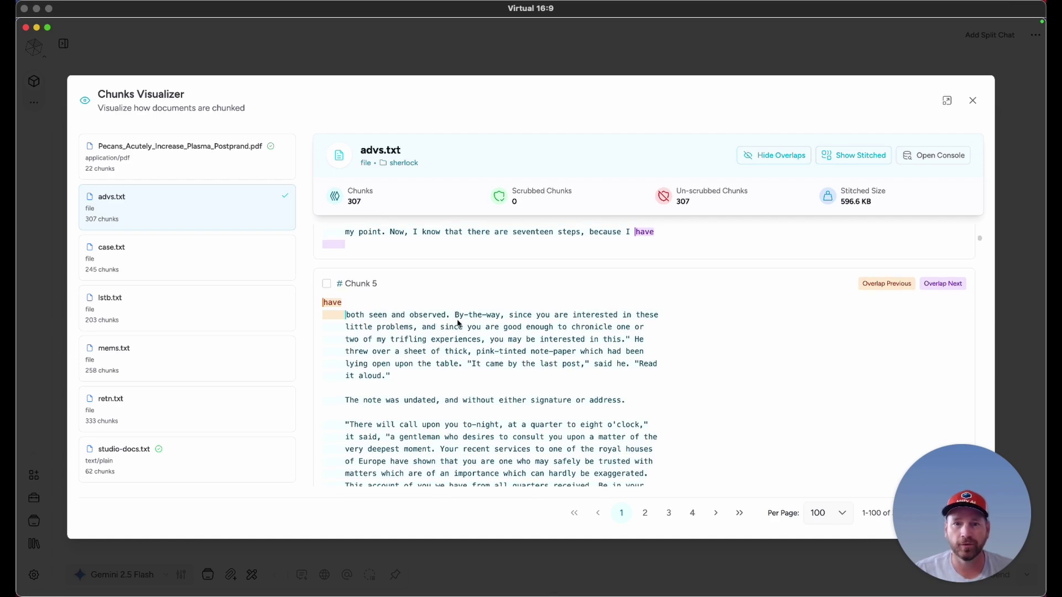
pyautogui.scroll(-1, 456, 321)
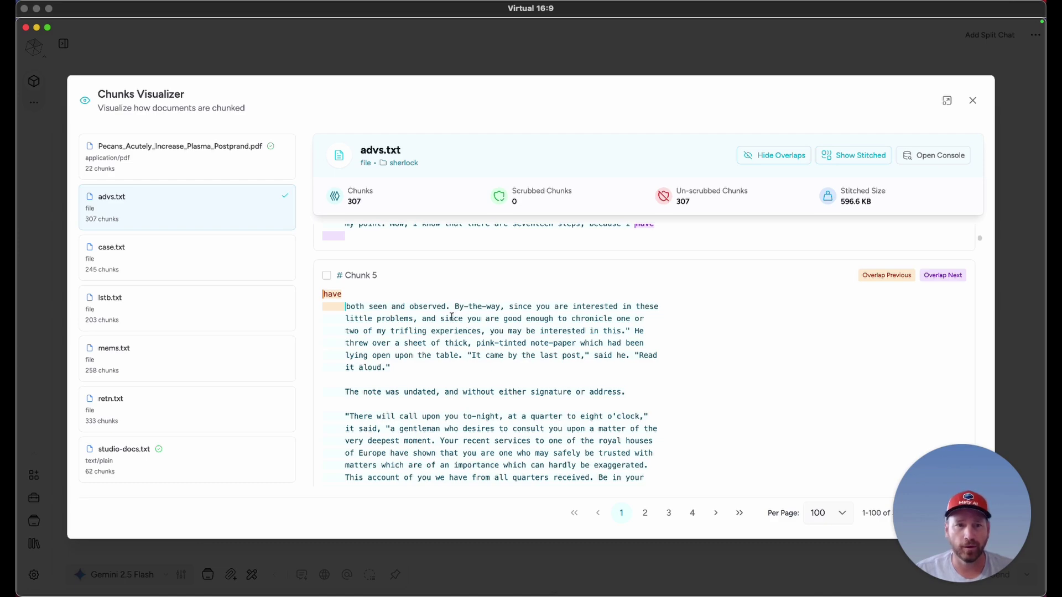
pyautogui.press('Escape')
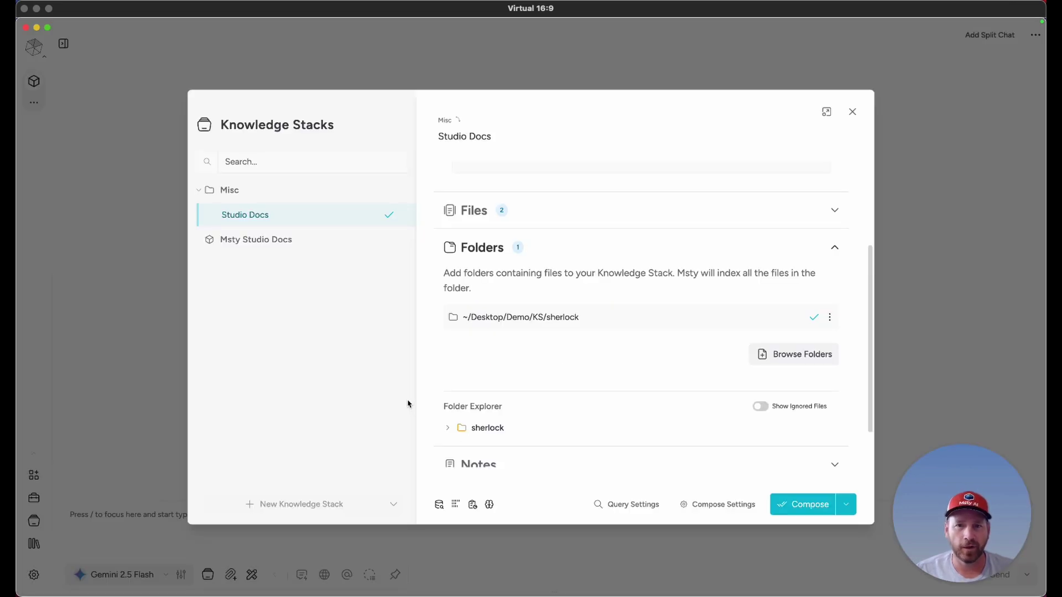